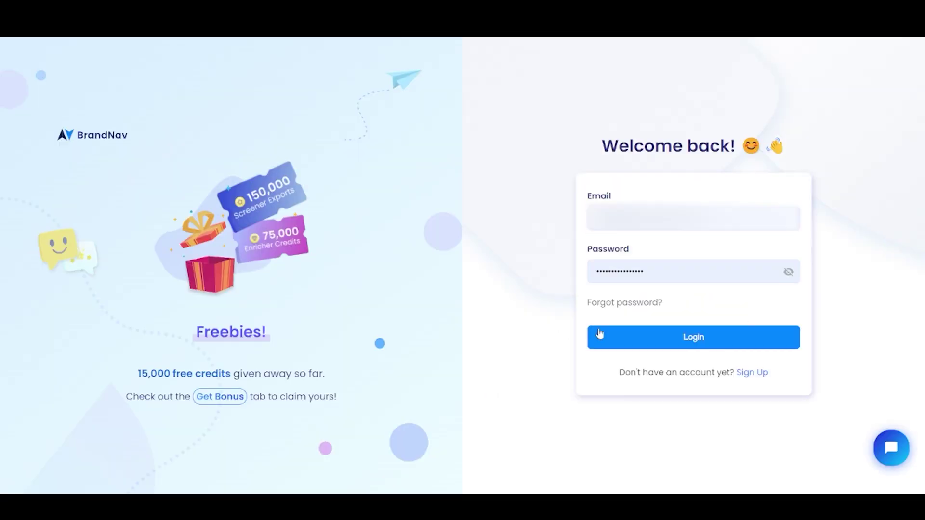
pyautogui.click(663, 337)
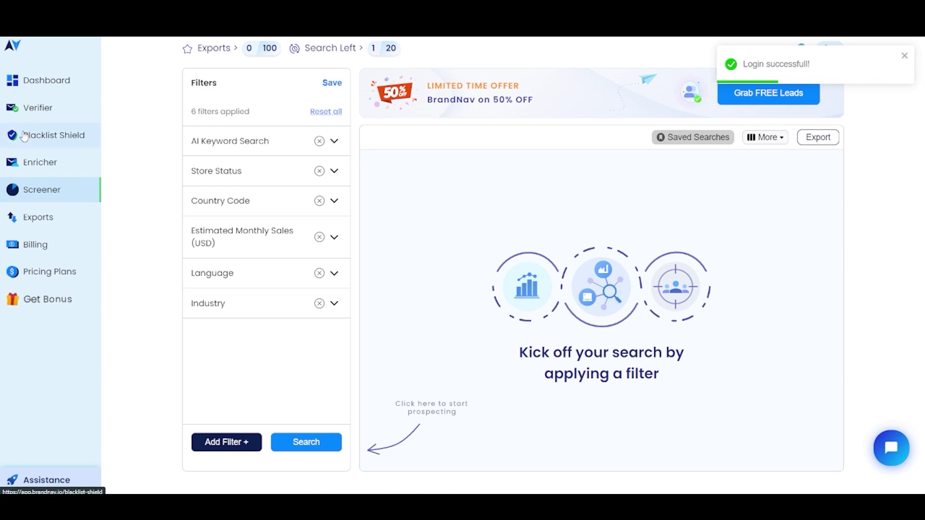
pyautogui.click(24, 136)
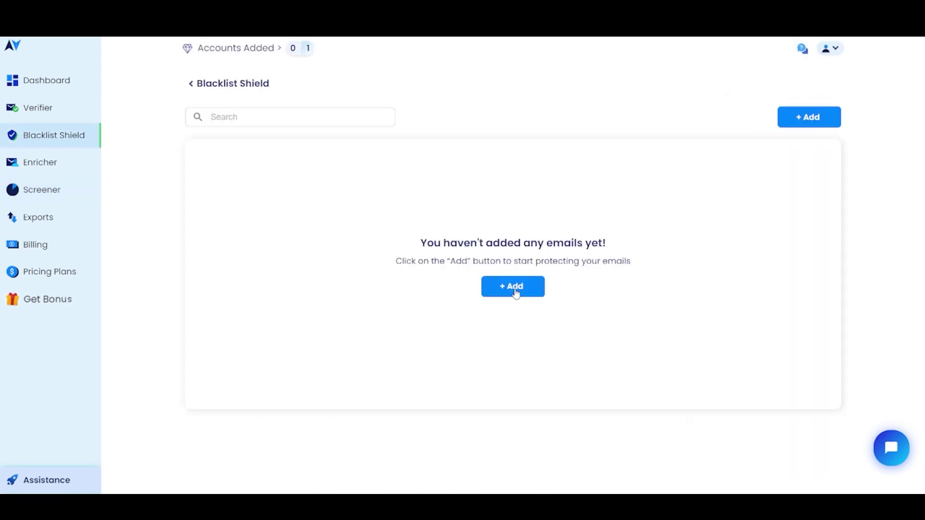
pyautogui.click(514, 287)
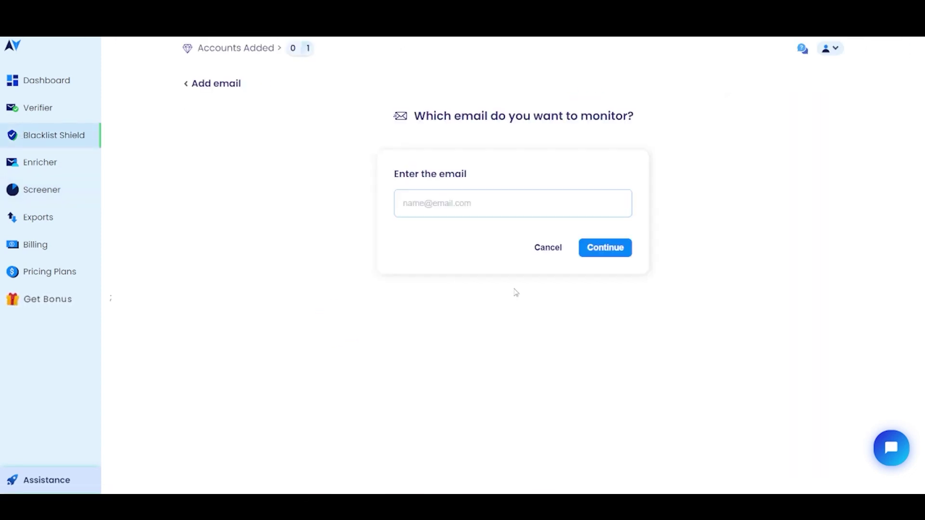
pyautogui.write('myemail@domain.com')
pyautogui.click(605, 248)
# - Pick Constant Contact from the platform list after briefly viewing the custom platform option
pyautogui.click(555, 206)
pyautogui.scroll(-2, 545, 273)
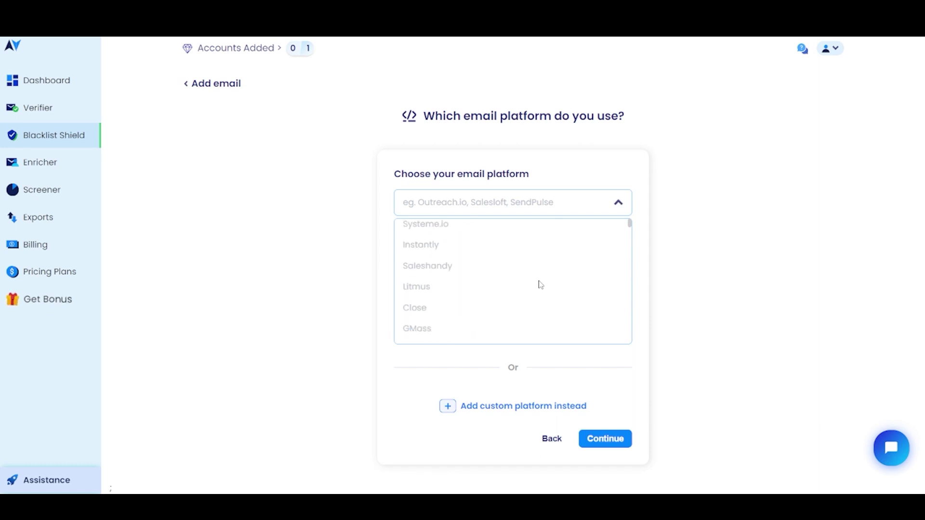
pyautogui.scroll(-2, 540, 284)
pyautogui.scroll(-2, 539, 286)
pyautogui.scroll(-2, 540, 284)
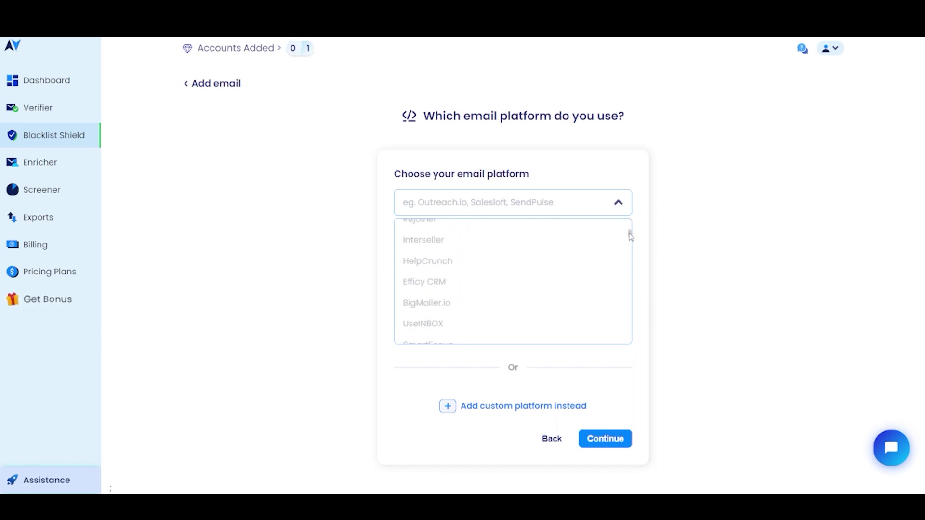
pyautogui.moveTo(630, 236); pyautogui.dragTo(629, 258)
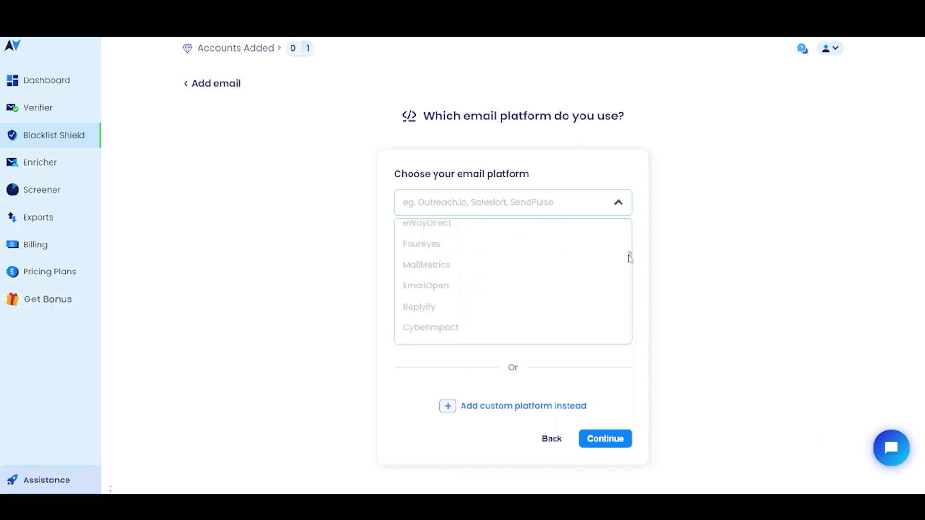
pyautogui.click(620, 205)
pyautogui.click(536, 285)
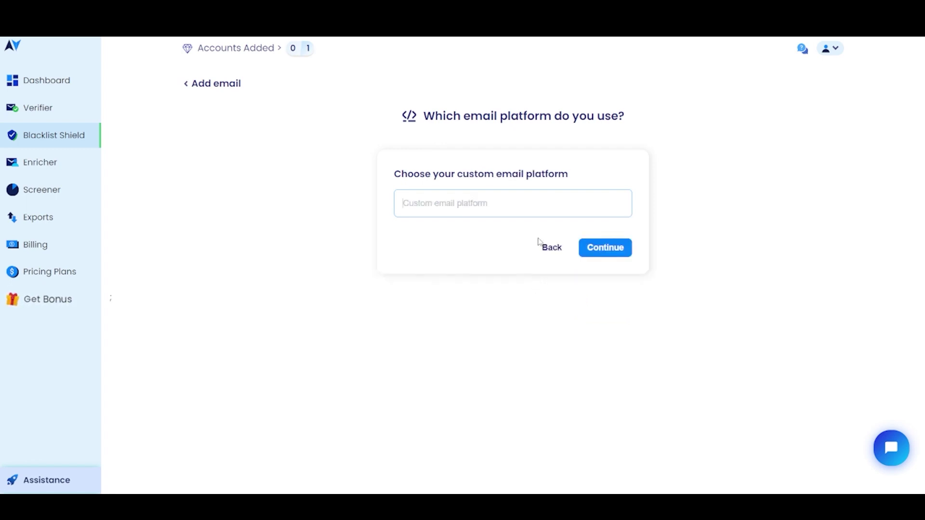
pyautogui.click(551, 249)
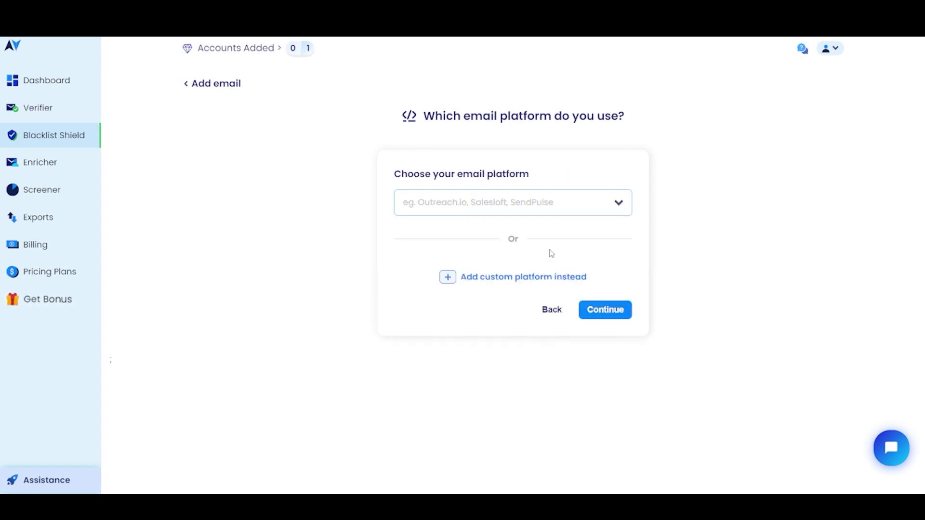
pyautogui.click(538, 203)
pyautogui.click(450, 232)
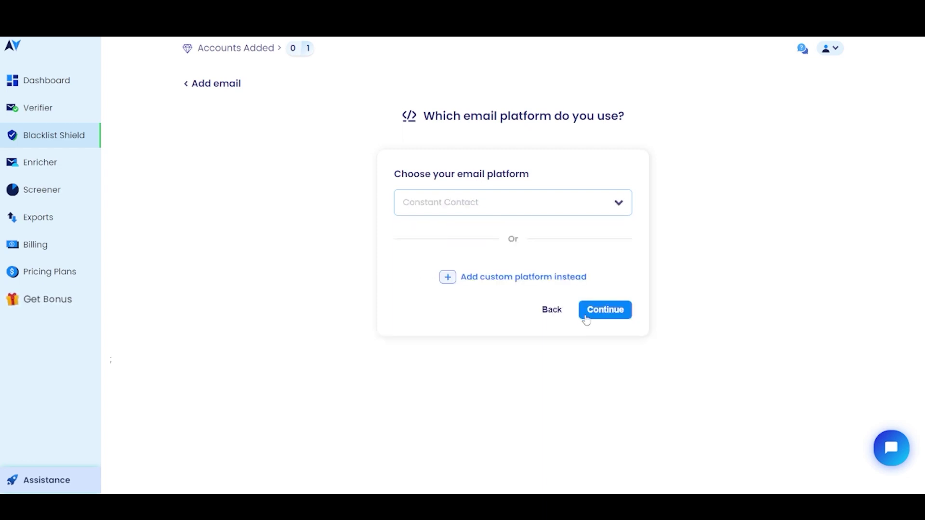
# - Copy the brandnavshield.com test address, re-choosing Instantly instead of Constant Contact as platform
pyautogui.click(593, 316)
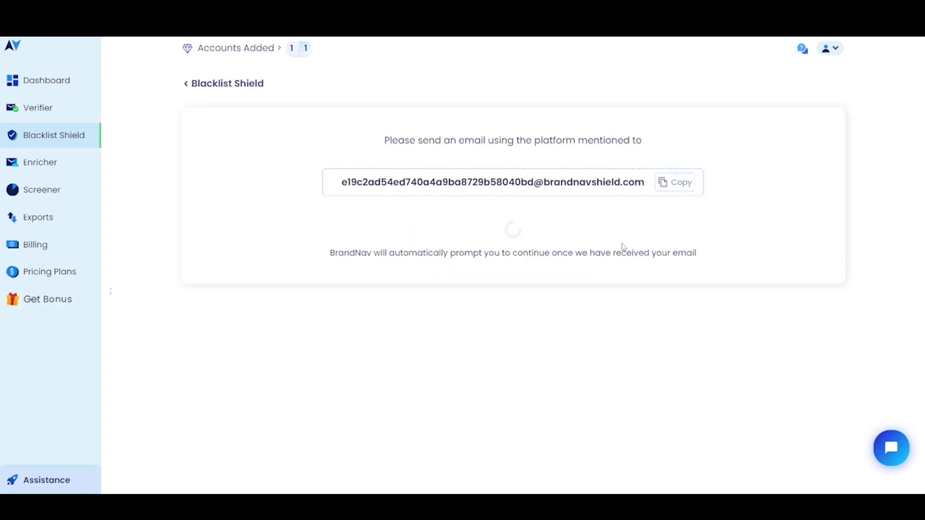
pyautogui.click(681, 186)
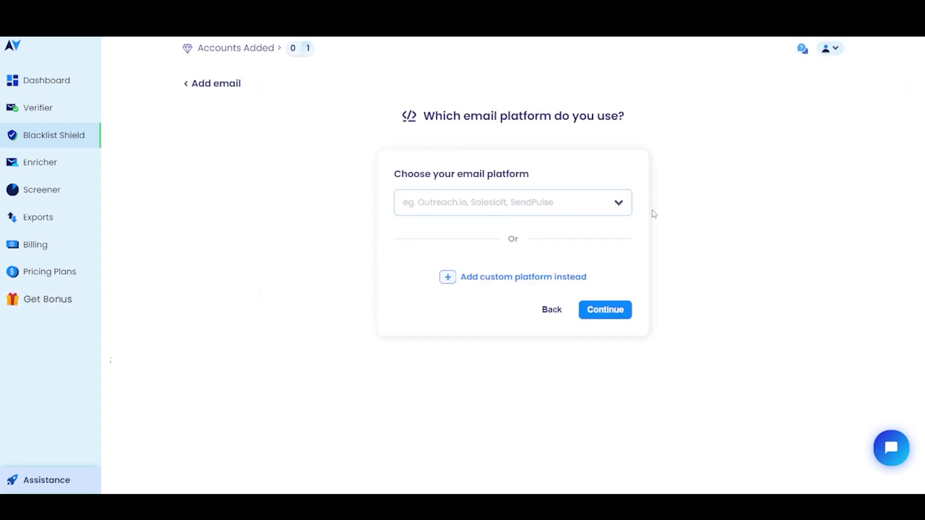
pyautogui.click(615, 207)
pyautogui.scroll(-1, 449, 275)
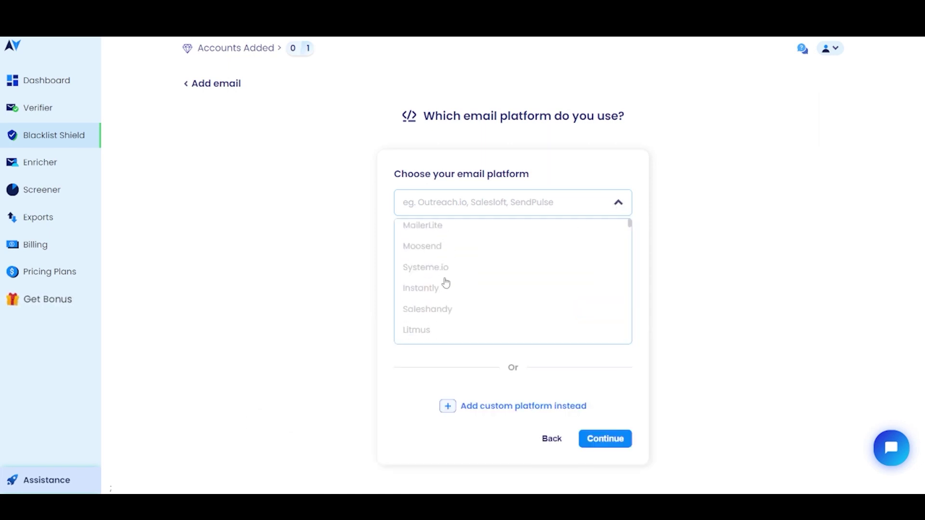
pyautogui.click(425, 289)
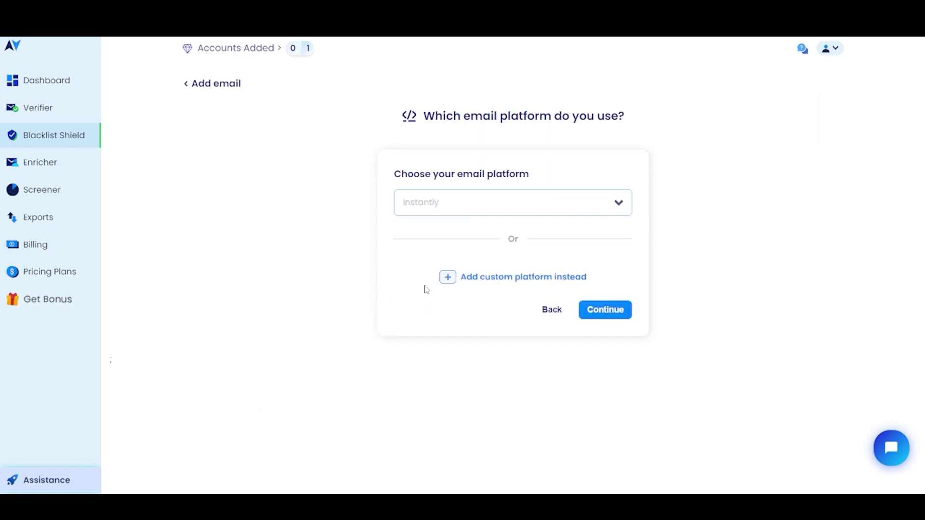
pyautogui.click(605, 310)
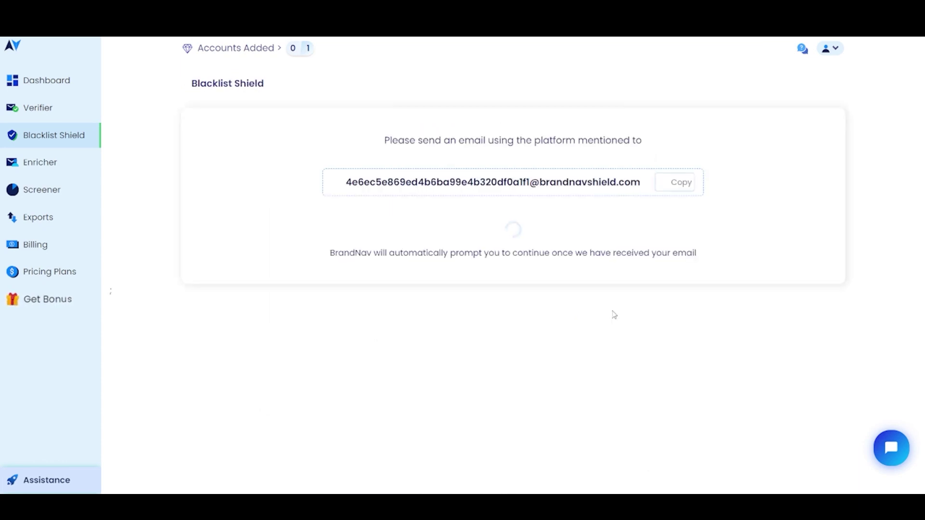
pyautogui.click(671, 187)
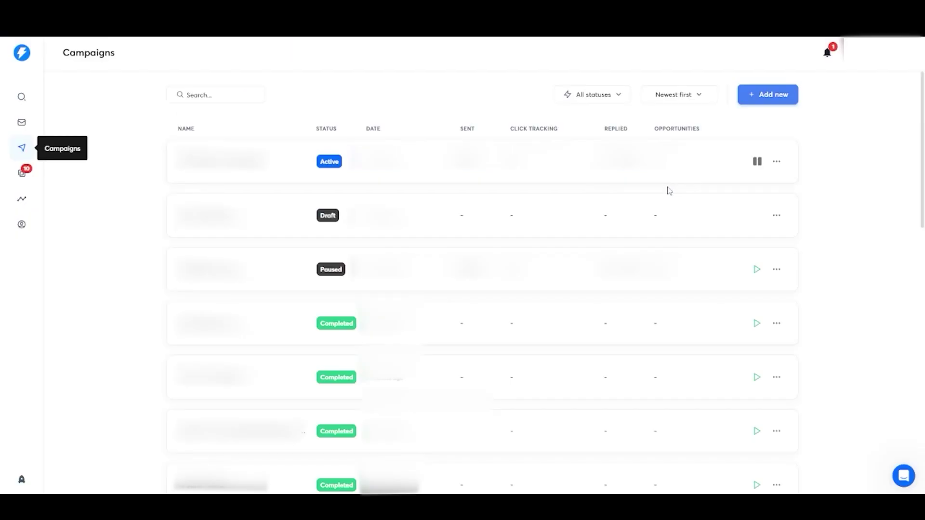
# - Open the Demo Campaign's sequence email preview in Instantly
pyautogui.click(214, 216)
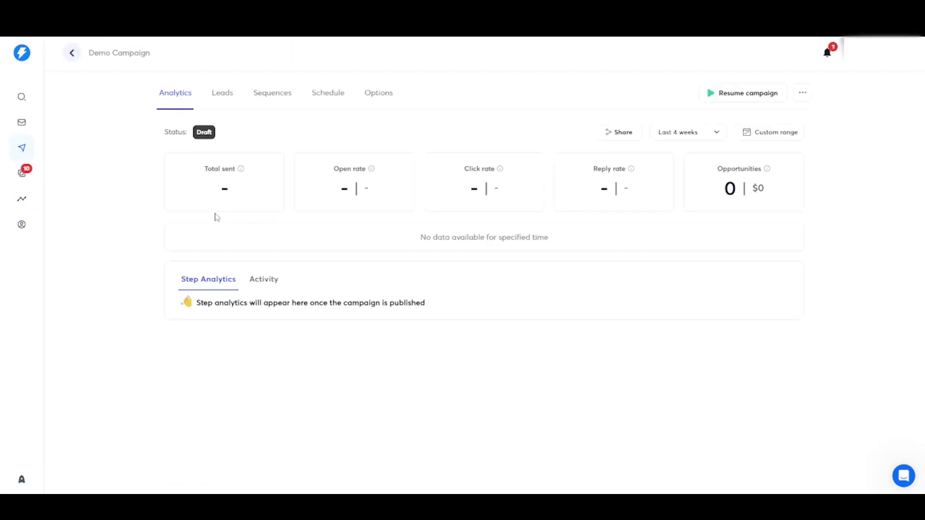
pyautogui.click(279, 101)
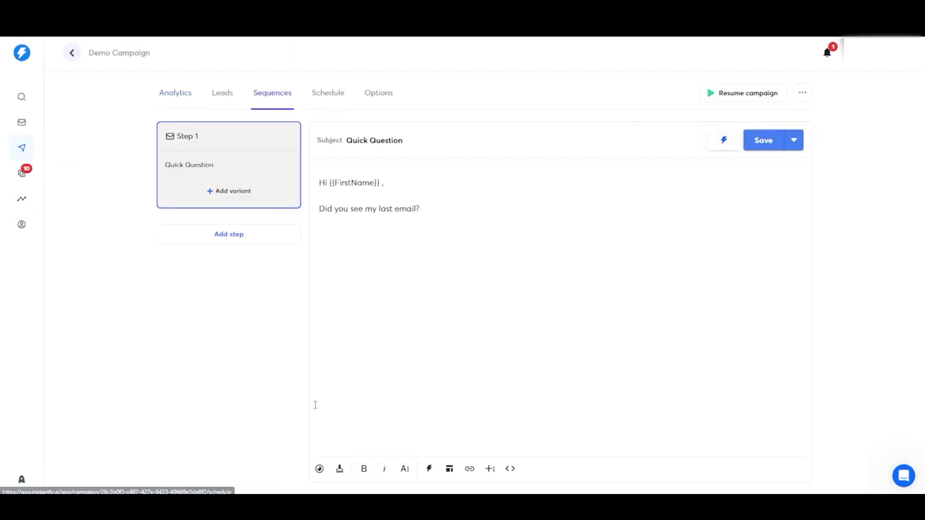
pyautogui.click(320, 469)
# - Send the test email from a chosen sender account to the pasted brandnavshield.com address
pyautogui.click(239, 153)
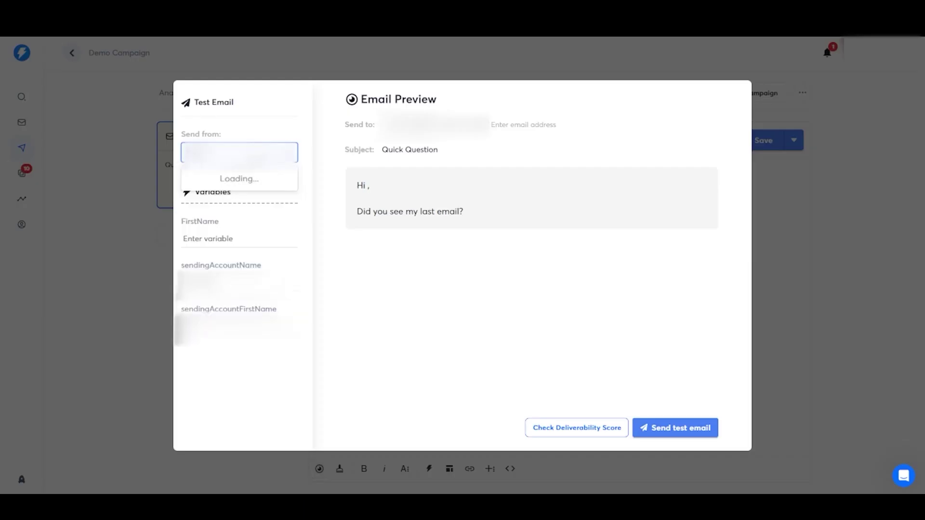
pyautogui.click(284, 182)
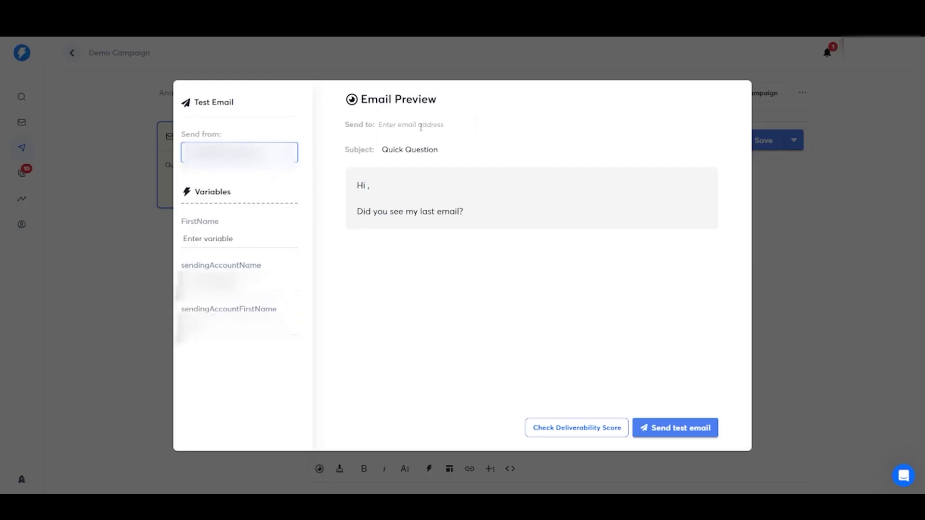
pyautogui.click(420, 125)
pyautogui.hotkey('ctrl', 'v')
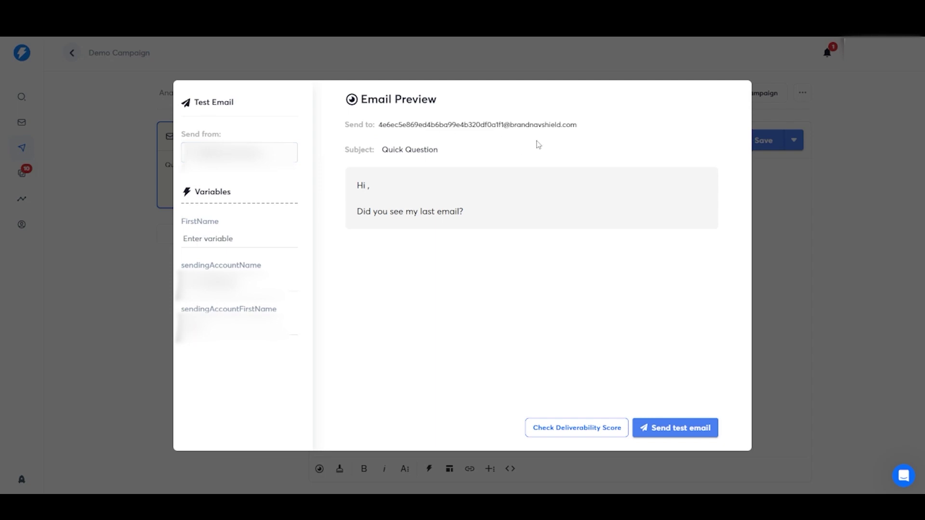
pyautogui.press('Return')
pyautogui.click(675, 429)
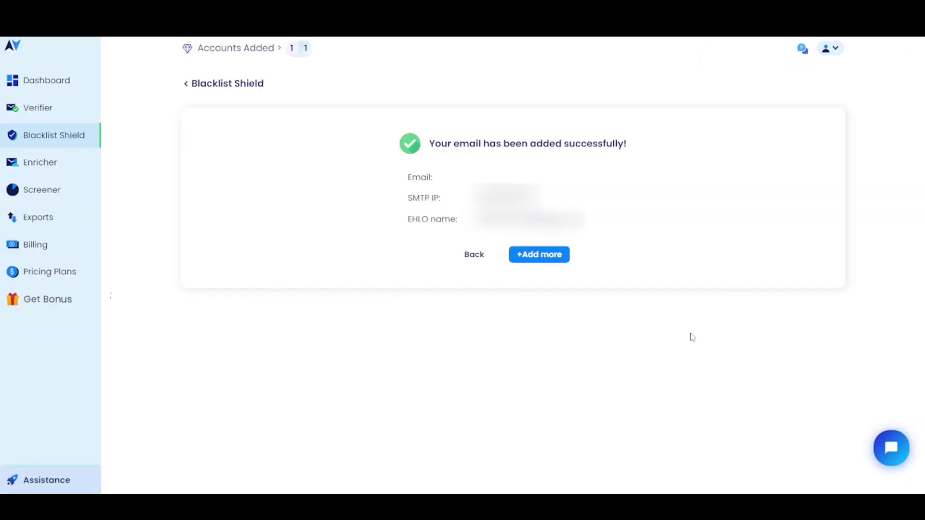
# - Choose +Add more on the success screen to add another monitored email
pyautogui.click(545, 258)
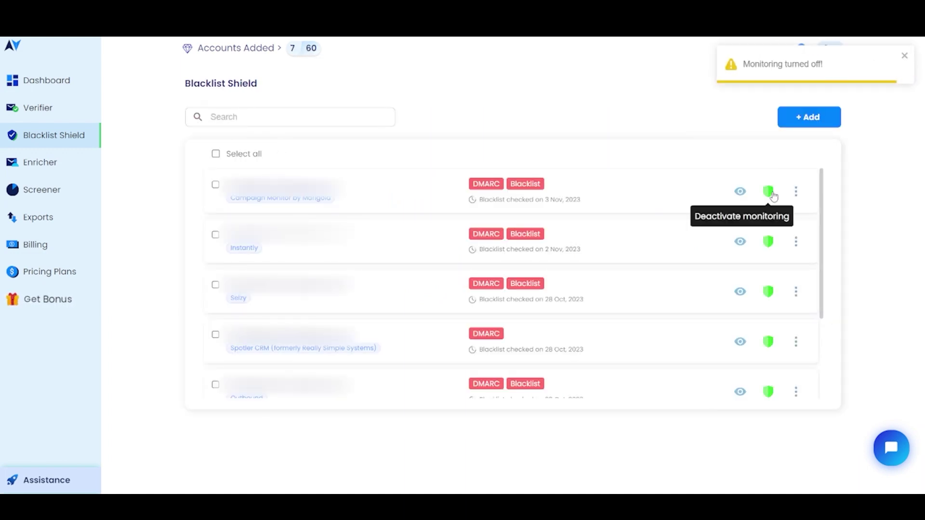
# - Re-enable monitoring, toggle it for all accounts, and open the first email's deliverability report
pyautogui.click(769, 194)
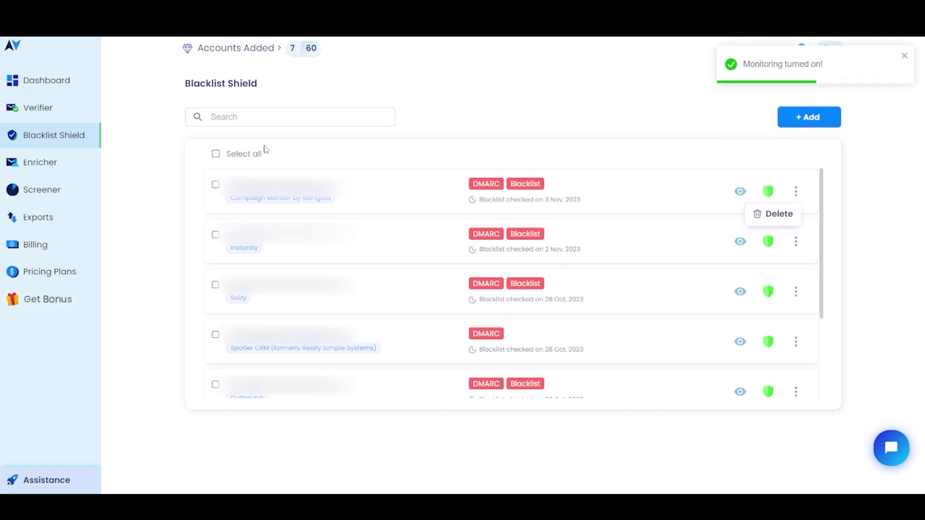
pyautogui.click(215, 154)
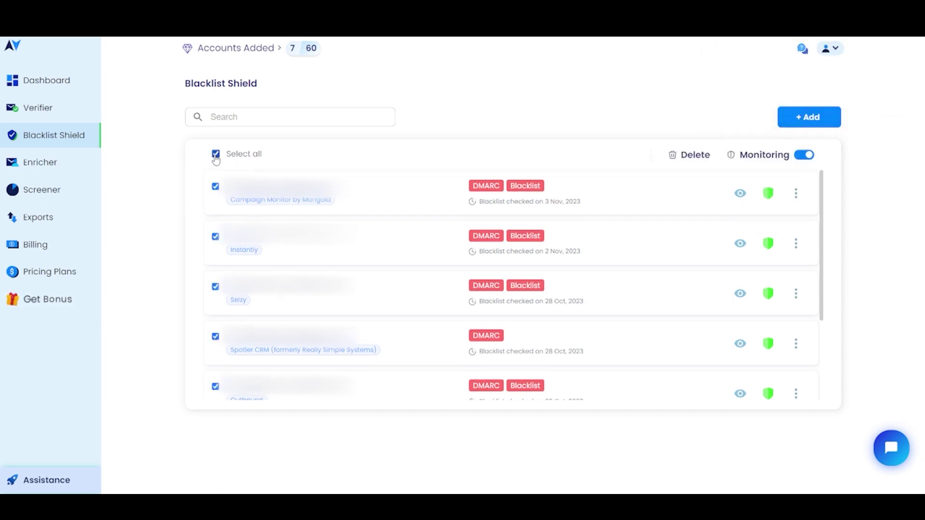
pyautogui.click(802, 155)
pyautogui.click(737, 196)
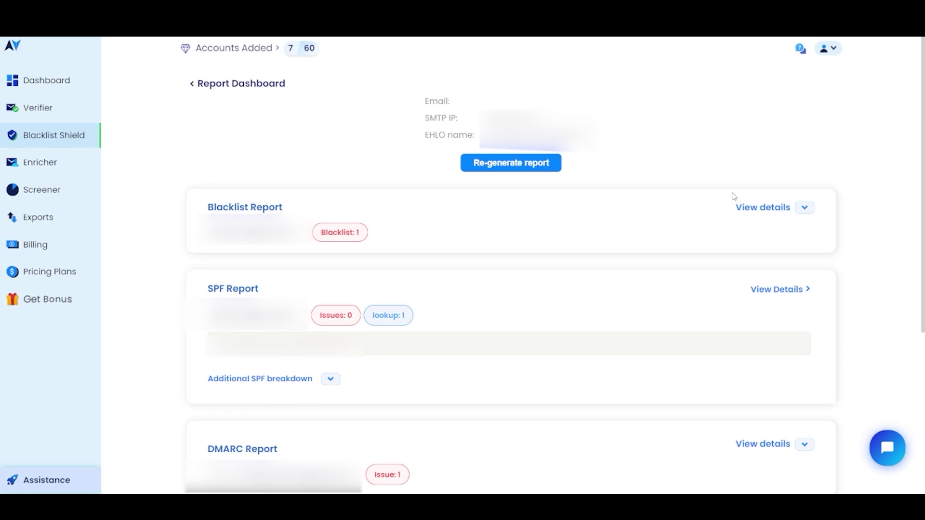
pyautogui.scroll(-2, 592, 254)
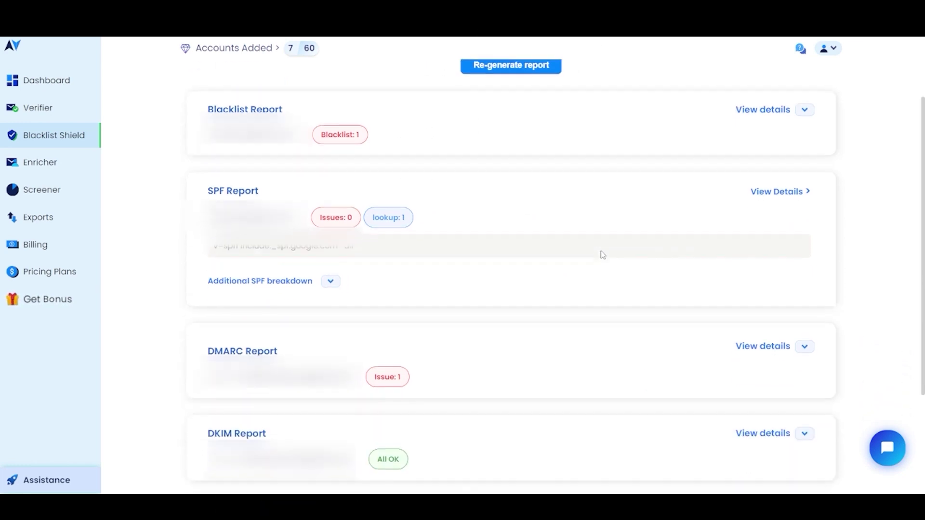
pyautogui.scroll(-1, 601, 253)
pyautogui.scroll(-1, 601, 255)
pyautogui.scroll(-1, 601, 254)
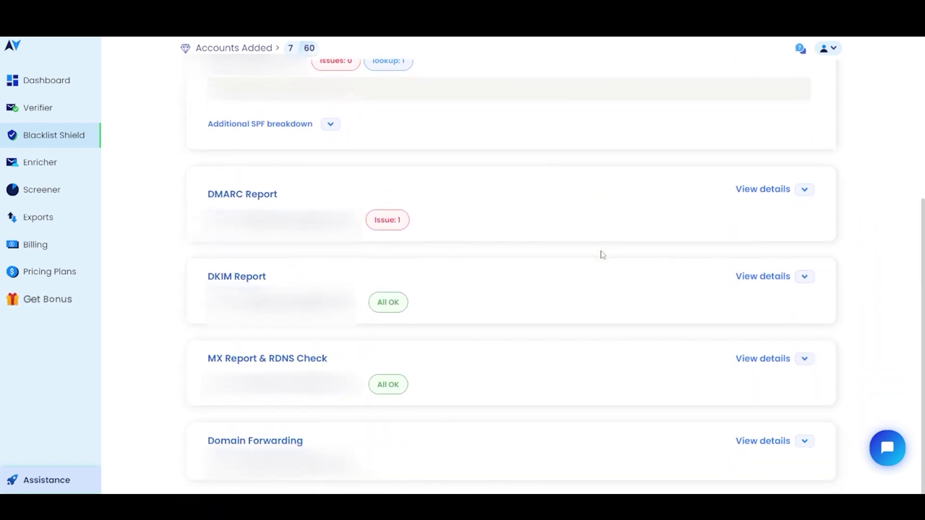